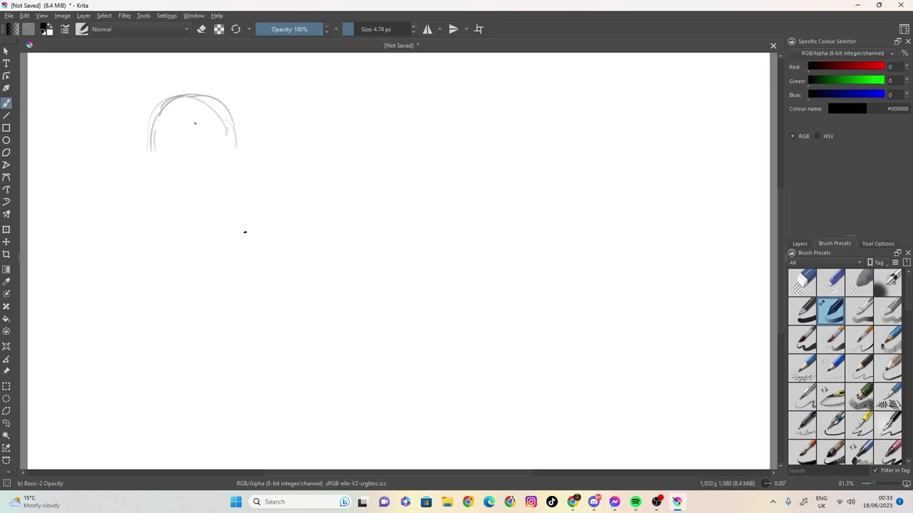
Step: Undo the last head strokes and sketch a new rounded head top in the canvas's upper-left area
{"action": "key", "text": "ctrl+z"}
{"action": "key", "text": "ctrl+z"}
{"action": "key", "text": "ctrl+z"}
{"action": "mouse_move", "coordinate": [174, 123]}
{"action": "left_mouse_down"}
{"action": "mouse_move", "coordinate": [139, 174]}
{"action": "mouse_move", "coordinate": [248, 158]}
{"action": "mouse_move", "coordinate": [251, 180]}
{"action": "left_mouse_up"}
{"action": "left_click_drag", "start_coordinate": [228, 120], "coordinate": [249, 158]}
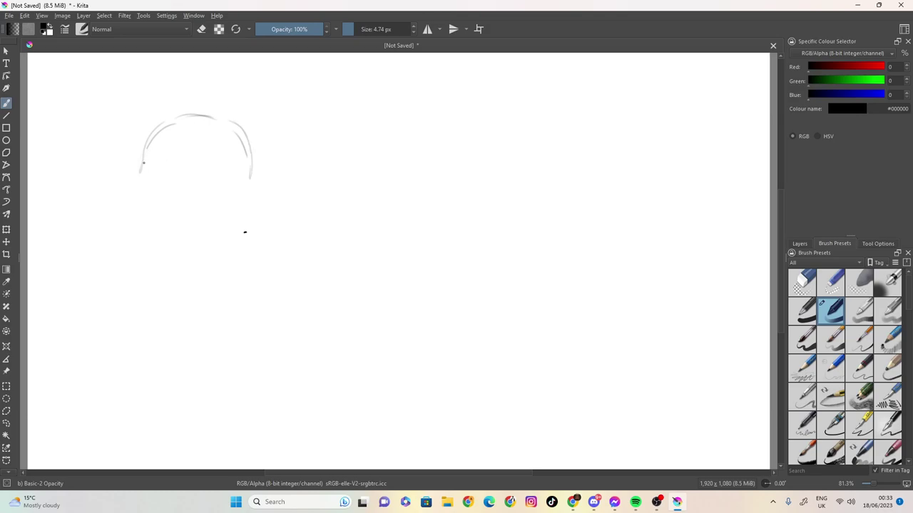
Step: Sketch the front edge of a cap across the forehead with a flap hanging on each side of the head
{"action": "mouse_move", "coordinate": [139, 163]}
{"action": "left_mouse_down"}
{"action": "mouse_move", "coordinate": [115, 209]}
{"action": "mouse_move", "coordinate": [130, 217]}
{"action": "mouse_move", "coordinate": [147, 205]}
{"action": "left_mouse_up"}
{"action": "mouse_move", "coordinate": [156, 157]}
{"action": "left_mouse_down"}
{"action": "mouse_move", "coordinate": [135, 179]}
{"action": "mouse_move", "coordinate": [125, 218]}
{"action": "left_mouse_up"}
{"action": "mouse_move", "coordinate": [157, 158]}
{"action": "left_mouse_down"}
{"action": "mouse_move", "coordinate": [217, 157]}
{"action": "mouse_move", "coordinate": [219, 215]}
{"action": "mouse_move", "coordinate": [230, 221]}
{"action": "left_mouse_up"}
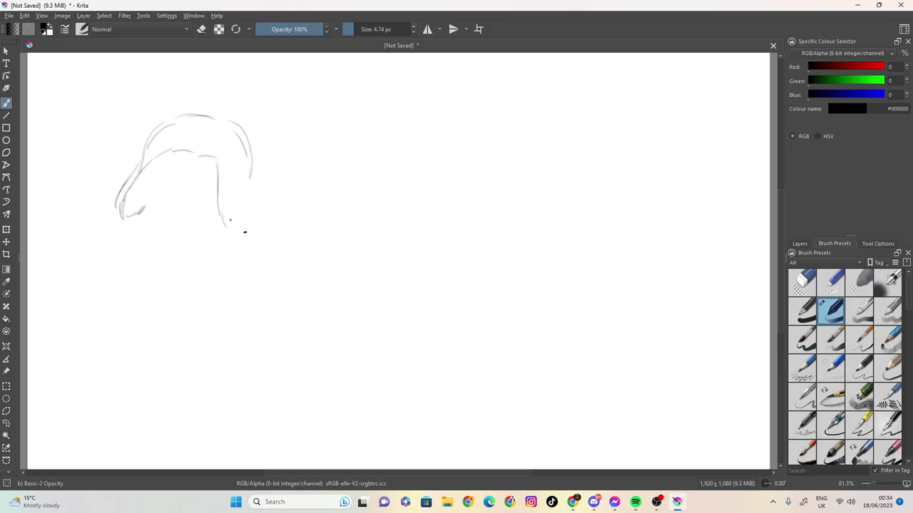
{"action": "mouse_move", "coordinate": [250, 172]}
{"action": "left_mouse_down"}
{"action": "mouse_move", "coordinate": [249, 219]}
{"action": "mouse_move", "coordinate": [228, 225]}
{"action": "mouse_move", "coordinate": [244, 220]}
{"action": "left_mouse_up"}
{"action": "left_click_drag", "start_coordinate": [248, 166], "coordinate": [249, 191]}
Step: Sketch the jawline and fill in the face with thick eyebrows, side-glancing eyes, a nose and a mouth
{"action": "mouse_move", "coordinate": [145, 181]}
{"action": "left_mouse_down"}
{"action": "mouse_move", "coordinate": [165, 238]}
{"action": "mouse_move", "coordinate": [193, 242]}
{"action": "mouse_move", "coordinate": [227, 218]}
{"action": "mouse_move", "coordinate": [187, 242]}
{"action": "mouse_move", "coordinate": [179, 241]}
{"action": "mouse_move", "coordinate": [198, 221]}
{"action": "left_mouse_up"}
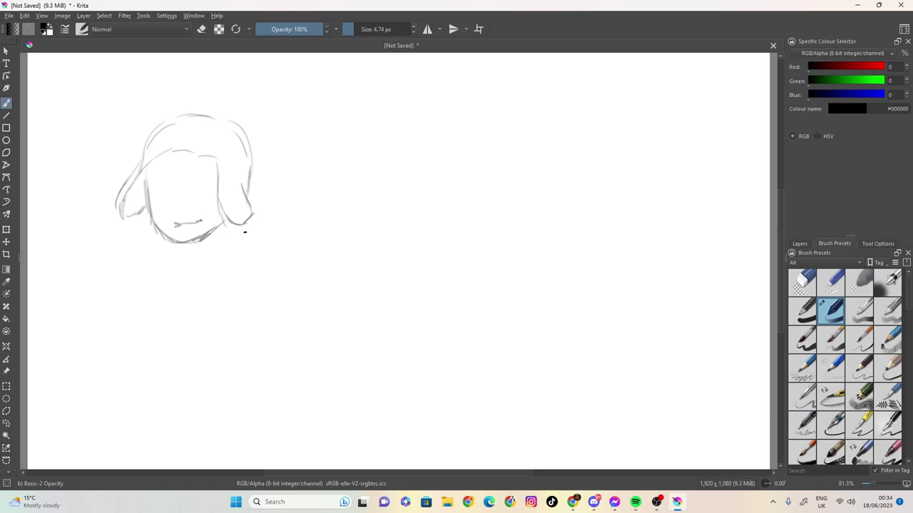
{"action": "mouse_move", "coordinate": [151, 173]}
{"action": "left_mouse_down"}
{"action": "mouse_move", "coordinate": [203, 177]}
{"action": "mouse_move", "coordinate": [184, 182]}
{"action": "mouse_move", "coordinate": [206, 174]}
{"action": "mouse_move", "coordinate": [160, 174]}
{"action": "mouse_move", "coordinate": [205, 180]}
{"action": "left_mouse_up"}
{"action": "mouse_move", "coordinate": [151, 188]}
{"action": "left_mouse_down"}
{"action": "mouse_move", "coordinate": [162, 197]}
{"action": "mouse_move", "coordinate": [200, 193]}
{"action": "left_mouse_up"}
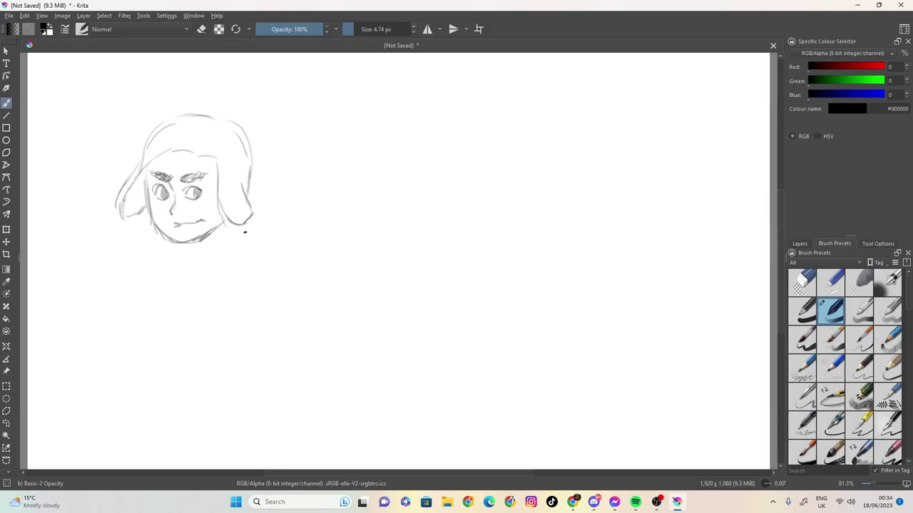
{"action": "left_click_drag", "start_coordinate": [171, 209], "coordinate": [174, 188]}
{"action": "left_click_drag", "start_coordinate": [180, 220], "coordinate": [171, 221]}
Step: Draw the neck and shoulder line, and hatch a shadow under the chin
{"action": "left_click_drag", "start_coordinate": [184, 244], "coordinate": [201, 271]}
{"action": "mouse_move", "coordinate": [214, 227]}
{"action": "left_mouse_down"}
{"action": "mouse_move", "coordinate": [200, 261]}
{"action": "mouse_move", "coordinate": [184, 261]}
{"action": "mouse_move", "coordinate": [204, 274]}
{"action": "left_mouse_up"}
{"action": "mouse_move", "coordinate": [229, 222]}
{"action": "left_mouse_down"}
{"action": "mouse_move", "coordinate": [231, 263]}
{"action": "mouse_move", "coordinate": [174, 266]}
{"action": "mouse_move", "coordinate": [133, 281]}
{"action": "left_mouse_up"}
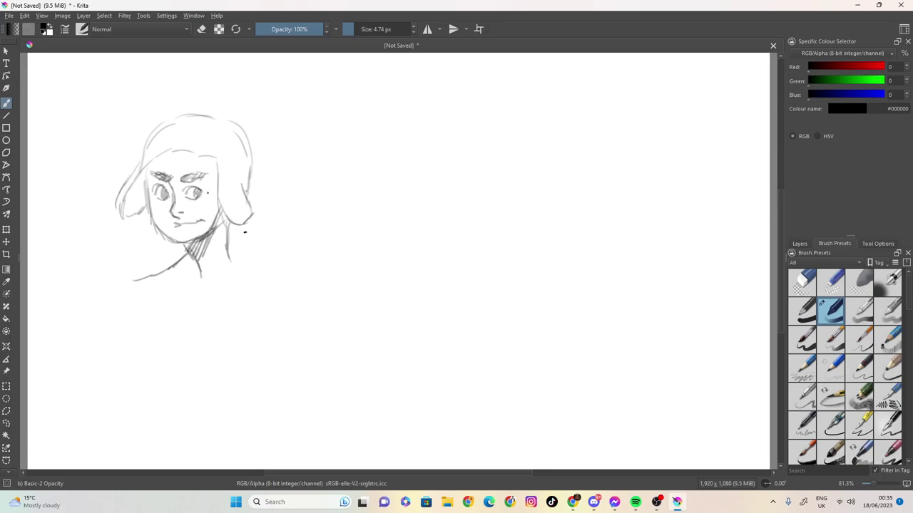
Step: Erase both side flaps and the adjoining cap lines, and reduce the brush size to 4.17 px
{"action": "left_click", "coordinate": [201, 29]}
{"action": "mouse_move", "coordinate": [170, 202]}
{"action": "left_mouse_down"}
{"action": "mouse_move", "coordinate": [127, 190]}
{"action": "mouse_move", "coordinate": [116, 218]}
{"action": "mouse_move", "coordinate": [129, 164]}
{"action": "left_mouse_up"}
{"action": "mouse_move", "coordinate": [238, 212]}
{"action": "left_mouse_down"}
{"action": "mouse_move", "coordinate": [226, 179]}
{"action": "mouse_move", "coordinate": [224, 204]}
{"action": "mouse_move", "coordinate": [243, 188]}
{"action": "mouse_move", "coordinate": [261, 143]}
{"action": "left_mouse_up"}
{"action": "left_click", "coordinate": [350, 35]}
{"action": "mouse_move", "coordinate": [350, 34]}
{"action": "left_mouse_down"}
{"action": "mouse_move", "coordinate": [360, 34]}
{"action": "mouse_move", "coordinate": [352, 34]}
{"action": "left_mouse_up"}
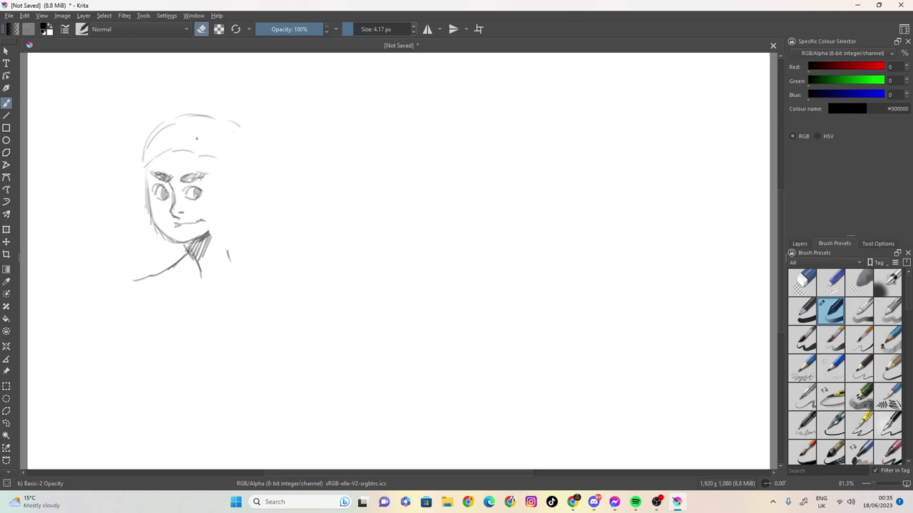
Step: Redraw the cap around the head with longer side flaps hugging the face, and shade the left flap
{"action": "left_click", "coordinate": [203, 29]}
{"action": "mouse_move", "coordinate": [210, 155]}
{"action": "left_mouse_down"}
{"action": "mouse_move", "coordinate": [210, 226]}
{"action": "mouse_move", "coordinate": [221, 206]}
{"action": "mouse_move", "coordinate": [219, 172]}
{"action": "mouse_move", "coordinate": [222, 229]}
{"action": "mouse_move", "coordinate": [241, 219]}
{"action": "mouse_move", "coordinate": [245, 189]}
{"action": "mouse_move", "coordinate": [235, 136]}
{"action": "mouse_move", "coordinate": [211, 119]}
{"action": "left_mouse_up"}
{"action": "mouse_move", "coordinate": [209, 165]}
{"action": "left_mouse_down"}
{"action": "mouse_move", "coordinate": [200, 147]}
{"action": "mouse_move", "coordinate": [144, 163]}
{"action": "mouse_move", "coordinate": [135, 206]}
{"action": "left_mouse_up"}
{"action": "left_click_drag", "start_coordinate": [140, 162], "coordinate": [139, 214]}
{"action": "mouse_move", "coordinate": [140, 178]}
{"action": "left_mouse_down"}
{"action": "mouse_move", "coordinate": [146, 221]}
{"action": "mouse_move", "coordinate": [138, 166]}
{"action": "mouse_move", "coordinate": [143, 226]}
{"action": "mouse_move", "coordinate": [147, 137]}
{"action": "mouse_move", "coordinate": [178, 116]}
{"action": "mouse_move", "coordinate": [208, 112]}
{"action": "left_mouse_up"}
{"action": "mouse_move", "coordinate": [152, 155]}
{"action": "left_mouse_down"}
{"action": "mouse_move", "coordinate": [207, 157]}
{"action": "mouse_move", "coordinate": [201, 162]}
{"action": "mouse_move", "coordinate": [222, 186]}
{"action": "mouse_move", "coordinate": [221, 237]}
{"action": "left_mouse_up"}
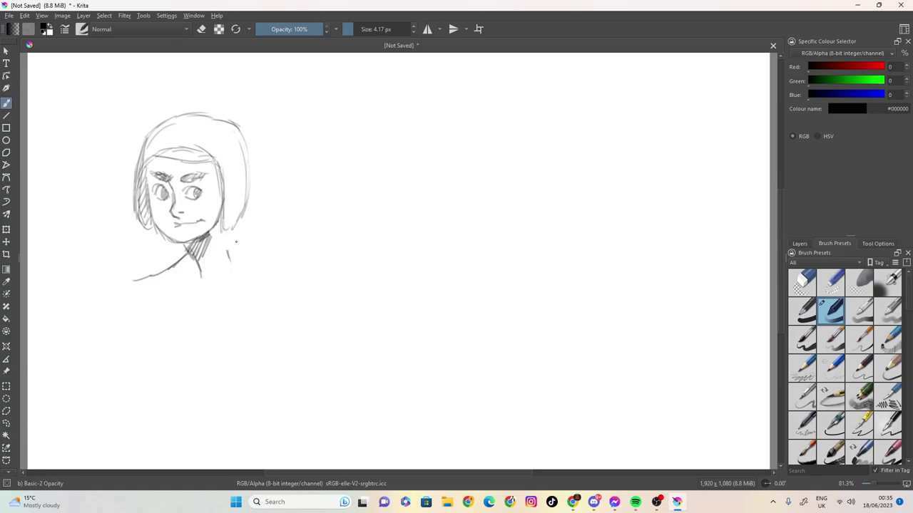
Step: Erase the whole character sketch with an enlarged eraser, leaving a blank canvas
{"action": "left_click", "coordinate": [202, 30]}
{"action": "left_click_drag", "start_coordinate": [360, 29], "coordinate": [387, 30]}
{"action": "mouse_move", "coordinate": [271, 128]}
{"action": "left_mouse_down"}
{"action": "mouse_move", "coordinate": [240, 189]}
{"action": "mouse_move", "coordinate": [106, 247]}
{"action": "mouse_move", "coordinate": [178, 121]}
{"action": "left_mouse_up"}
Step: Sketch a fresh head outline with a pointed chin and an ear using a 4.74 px brush
{"action": "mouse_move", "coordinate": [342, 29]}
{"action": "left_mouse_down"}
{"action": "mouse_move", "coordinate": [362, 29]}
{"action": "mouse_move", "coordinate": [349, 29]}
{"action": "left_mouse_up"}
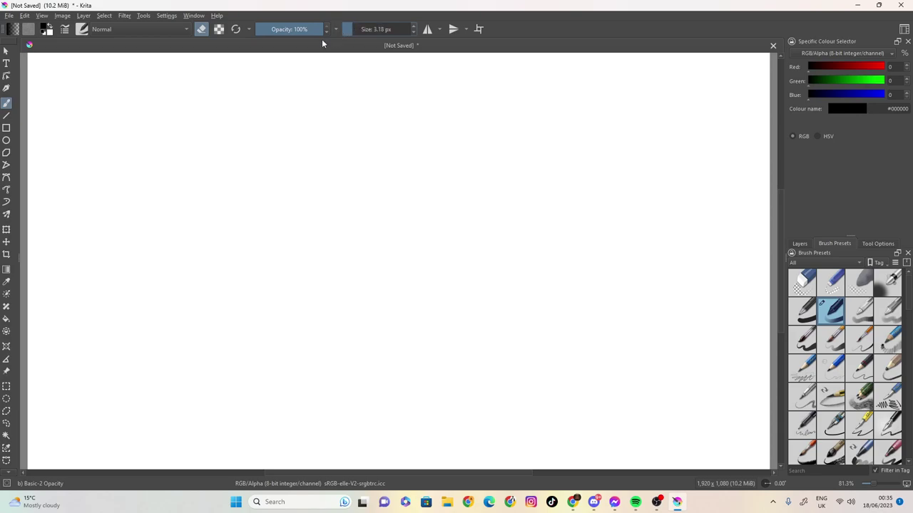
{"action": "left_click", "coordinate": [351, 30]}
{"action": "mouse_move", "coordinate": [190, 123]}
{"action": "left_mouse_down"}
{"action": "mouse_move", "coordinate": [143, 170]}
{"action": "mouse_move", "coordinate": [180, 119]}
{"action": "mouse_move", "coordinate": [248, 132]}
{"action": "mouse_move", "coordinate": [263, 185]}
{"action": "left_mouse_up"}
{"action": "left_click_drag", "start_coordinate": [229, 128], "coordinate": [250, 139]}
{"action": "mouse_move", "coordinate": [188, 129]}
{"action": "left_mouse_down"}
{"action": "mouse_move", "coordinate": [164, 141]}
{"action": "mouse_move", "coordinate": [151, 168]}
{"action": "mouse_move", "coordinate": [163, 216]}
{"action": "mouse_move", "coordinate": [183, 225]}
{"action": "left_mouse_up"}
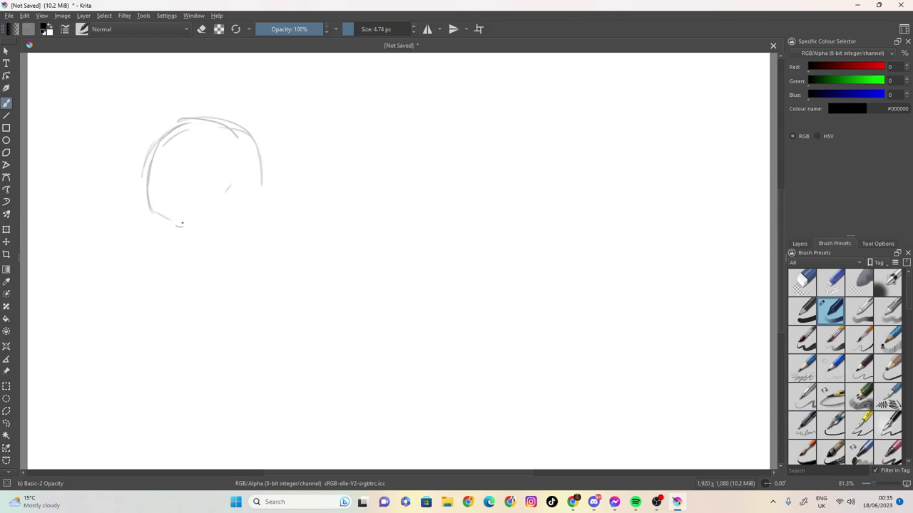
{"action": "mouse_move", "coordinate": [147, 177]}
{"action": "left_mouse_down"}
{"action": "mouse_move", "coordinate": [154, 230]}
{"action": "mouse_move", "coordinate": [185, 265]}
{"action": "mouse_move", "coordinate": [201, 266]}
{"action": "mouse_move", "coordinate": [192, 267]}
{"action": "mouse_move", "coordinate": [231, 238]}
{"action": "mouse_move", "coordinate": [242, 203]}
{"action": "mouse_move", "coordinate": [227, 247]}
{"action": "mouse_move", "coordinate": [260, 181]}
{"action": "mouse_move", "coordinate": [255, 218]}
{"action": "mouse_move", "coordinate": [246, 216]}
{"action": "mouse_move", "coordinate": [259, 207]}
{"action": "left_mouse_up"}
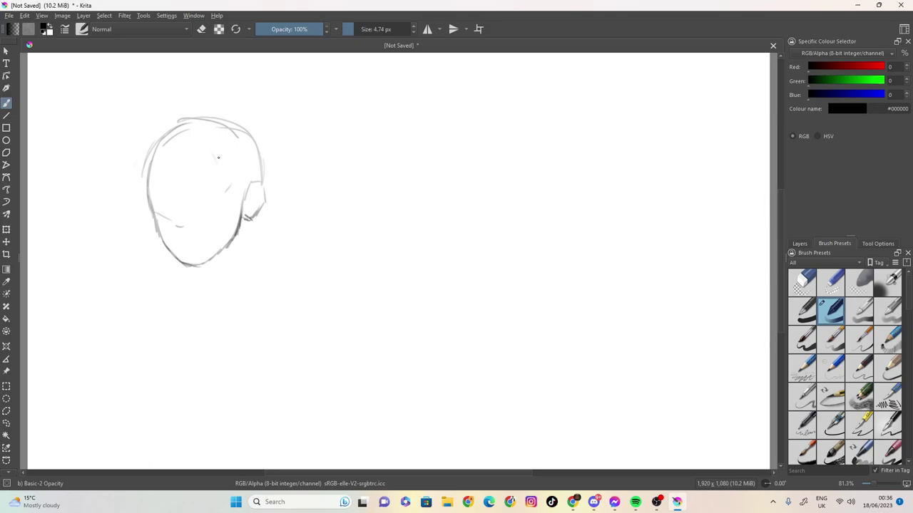
Step: Draw a rounded cap over the head with a curved forehead edge, side flaps and a reinforced outer contour
{"action": "mouse_move", "coordinate": [218, 156]}
{"action": "left_mouse_down"}
{"action": "mouse_move", "coordinate": [233, 228]}
{"action": "mouse_move", "coordinate": [244, 234]}
{"action": "mouse_move", "coordinate": [264, 214]}
{"action": "mouse_move", "coordinate": [260, 133]}
{"action": "mouse_move", "coordinate": [201, 159]}
{"action": "mouse_move", "coordinate": [172, 155]}
{"action": "mouse_move", "coordinate": [143, 166]}
{"action": "mouse_move", "coordinate": [135, 228]}
{"action": "left_mouse_up"}
{"action": "mouse_move", "coordinate": [141, 173]}
{"action": "left_mouse_down"}
{"action": "mouse_move", "coordinate": [137, 224]}
{"action": "mouse_move", "coordinate": [157, 234]}
{"action": "left_mouse_up"}
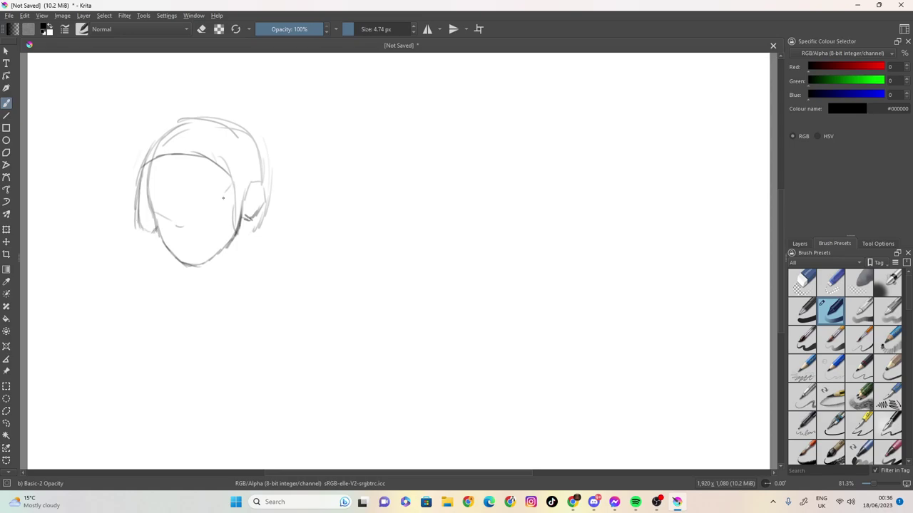
{"action": "mouse_move", "coordinate": [248, 238]}
{"action": "left_mouse_down"}
{"action": "mouse_move", "coordinate": [274, 177]}
{"action": "mouse_move", "coordinate": [255, 126]}
{"action": "mouse_move", "coordinate": [240, 117]}
{"action": "left_mouse_up"}
{"action": "mouse_move", "coordinate": [268, 152]}
{"action": "left_mouse_down"}
{"action": "mouse_move", "coordinate": [229, 114]}
{"action": "mouse_move", "coordinate": [177, 117]}
{"action": "mouse_move", "coordinate": [146, 154]}
{"action": "mouse_move", "coordinate": [135, 212]}
{"action": "left_mouse_up"}
{"action": "mouse_move", "coordinate": [155, 134]}
{"action": "left_mouse_down"}
{"action": "mouse_move", "coordinate": [135, 191]}
{"action": "mouse_move", "coordinate": [134, 226]}
{"action": "mouse_move", "coordinate": [144, 232]}
{"action": "left_mouse_up"}
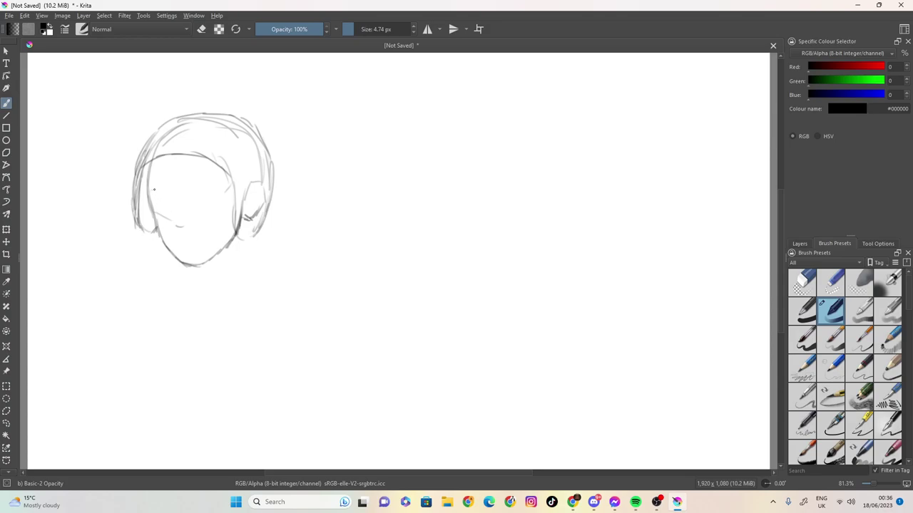
Step: Draw the eyebrows, eyes, nose and smirking mouth, and add a jagged fringe below the cap's edge
{"action": "mouse_move", "coordinate": [162, 187]}
{"action": "left_mouse_down"}
{"action": "mouse_move", "coordinate": [217, 185]}
{"action": "mouse_move", "coordinate": [171, 194]}
{"action": "mouse_move", "coordinate": [161, 206]}
{"action": "mouse_move", "coordinate": [161, 213]}
{"action": "mouse_move", "coordinate": [172, 200]}
{"action": "mouse_move", "coordinate": [170, 218]}
{"action": "mouse_move", "coordinate": [156, 211]}
{"action": "mouse_move", "coordinate": [177, 213]}
{"action": "mouse_move", "coordinate": [188, 240]}
{"action": "mouse_move", "coordinate": [191, 226]}
{"action": "mouse_move", "coordinate": [177, 226]}
{"action": "mouse_move", "coordinate": [211, 240]}
{"action": "left_mouse_up"}
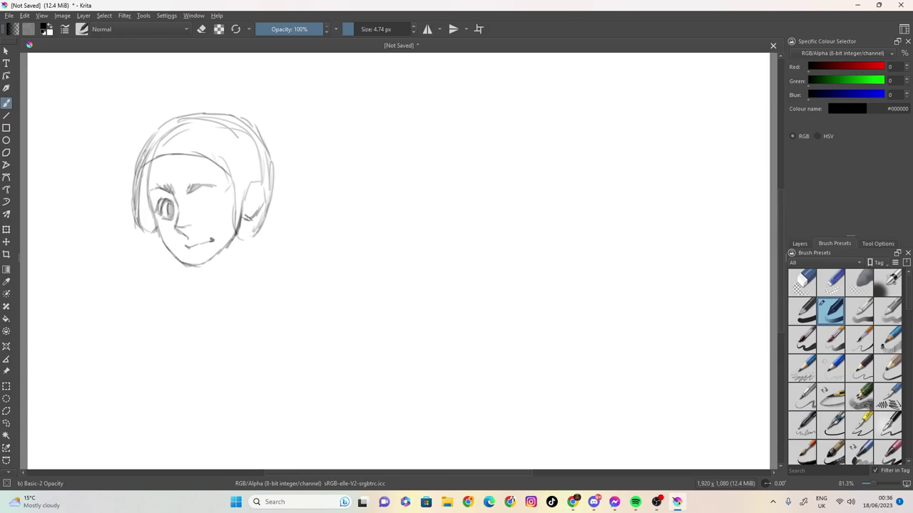
{"action": "mouse_move", "coordinate": [197, 200]}
{"action": "left_mouse_down"}
{"action": "mouse_move", "coordinate": [216, 208]}
{"action": "mouse_move", "coordinate": [206, 212]}
{"action": "mouse_move", "coordinate": [216, 208]}
{"action": "mouse_move", "coordinate": [207, 210]}
{"action": "mouse_move", "coordinate": [213, 184]}
{"action": "mouse_move", "coordinate": [163, 185]}
{"action": "left_mouse_up"}
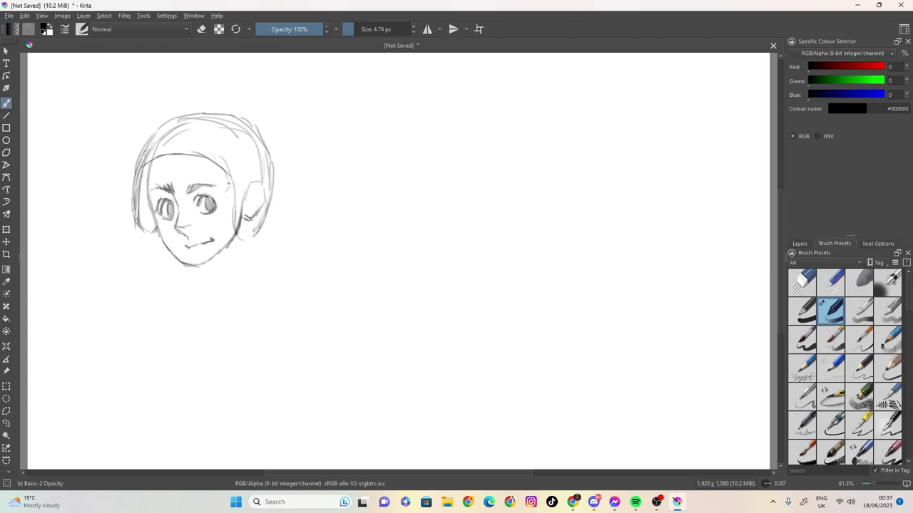
{"action": "mouse_move", "coordinate": [170, 159]}
{"action": "left_mouse_down"}
{"action": "mouse_move", "coordinate": [181, 182]}
{"action": "mouse_move", "coordinate": [171, 185]}
{"action": "mouse_move", "coordinate": [193, 182]}
{"action": "mouse_move", "coordinate": [154, 177]}
{"action": "left_mouse_up"}
{"action": "left_click_drag", "start_coordinate": [156, 167], "coordinate": [146, 185]}
{"action": "left_click_drag", "start_coordinate": [212, 163], "coordinate": [233, 196]}
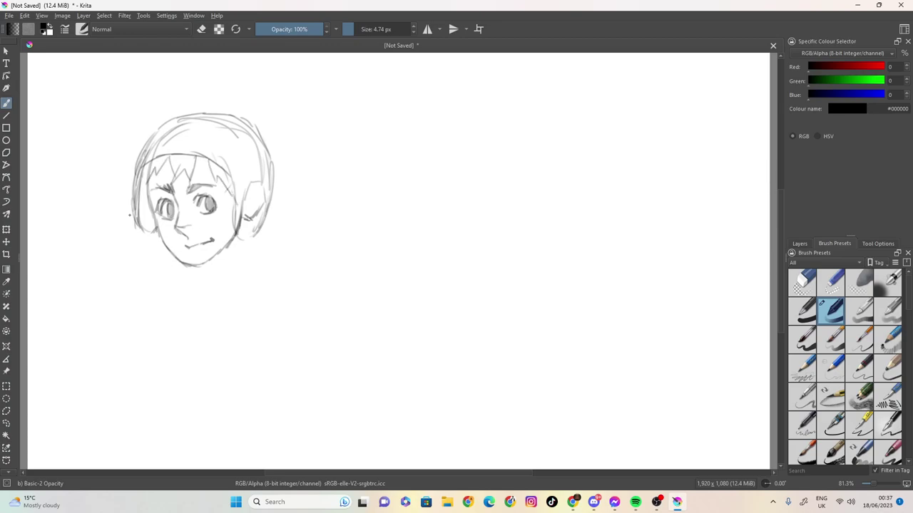
Step: Add hair strands along both sides of the face and draw a tied braid hanging from the left flap
{"action": "mouse_move", "coordinate": [147, 179]}
{"action": "left_mouse_down"}
{"action": "mouse_move", "coordinate": [139, 192]}
{"action": "mouse_move", "coordinate": [150, 211]}
{"action": "left_mouse_up"}
{"action": "mouse_move", "coordinate": [145, 184]}
{"action": "left_mouse_down"}
{"action": "mouse_move", "coordinate": [134, 197]}
{"action": "mouse_move", "coordinate": [144, 168]}
{"action": "left_mouse_up"}
{"action": "left_click_drag", "start_coordinate": [236, 202], "coordinate": [236, 219]}
{"action": "mouse_move", "coordinate": [139, 232]}
{"action": "left_mouse_down"}
{"action": "mouse_move", "coordinate": [143, 266]}
{"action": "mouse_move", "coordinate": [150, 256]}
{"action": "mouse_move", "coordinate": [149, 247]}
{"action": "mouse_move", "coordinate": [143, 268]}
{"action": "mouse_move", "coordinate": [146, 240]}
{"action": "mouse_move", "coordinate": [138, 279]}
{"action": "left_mouse_up"}
{"action": "left_click_drag", "start_coordinate": [142, 267], "coordinate": [139, 288]}
{"action": "mouse_move", "coordinate": [147, 279]}
{"action": "left_mouse_down"}
{"action": "mouse_move", "coordinate": [133, 298]}
{"action": "mouse_move", "coordinate": [139, 308]}
{"action": "left_mouse_up"}
{"action": "left_click_drag", "start_coordinate": [142, 297], "coordinate": [142, 306]}
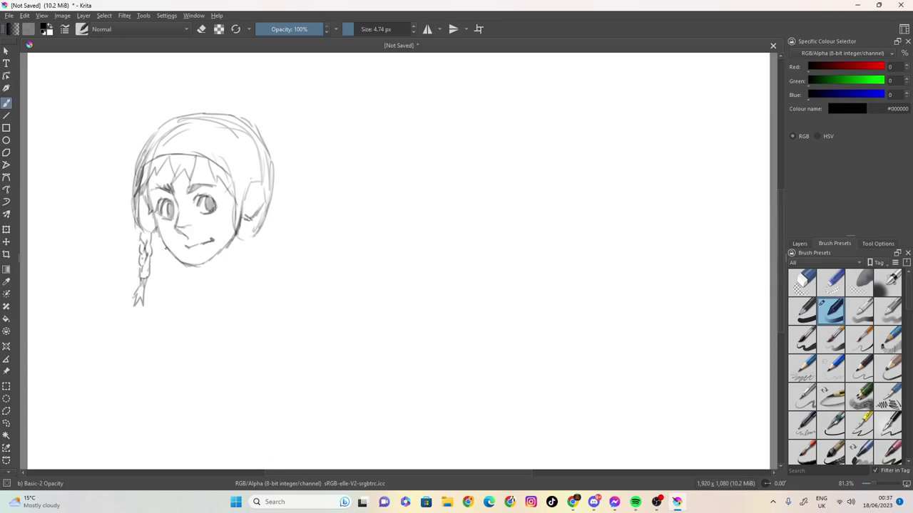
Step: Draw the neck with its shadow, the shoulder lines, the collarbones and a rounded collar
{"action": "left_click_drag", "start_coordinate": [198, 267], "coordinate": [218, 302]}
{"action": "mouse_move", "coordinate": [232, 244]}
{"action": "left_mouse_down"}
{"action": "mouse_move", "coordinate": [205, 266]}
{"action": "mouse_move", "coordinate": [211, 303]}
{"action": "mouse_move", "coordinate": [201, 297]}
{"action": "mouse_move", "coordinate": [207, 287]}
{"action": "mouse_move", "coordinate": [148, 317]}
{"action": "mouse_move", "coordinate": [252, 312]}
{"action": "left_mouse_up"}
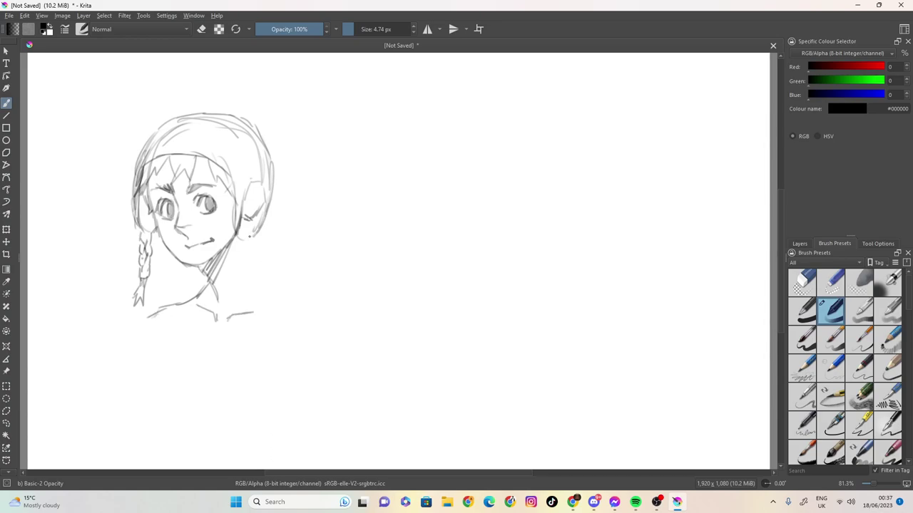
{"action": "mouse_move", "coordinate": [249, 238]}
{"action": "left_mouse_down"}
{"action": "mouse_move", "coordinate": [245, 275]}
{"action": "mouse_move", "coordinate": [246, 252]}
{"action": "mouse_move", "coordinate": [251, 288]}
{"action": "mouse_move", "coordinate": [278, 308]}
{"action": "left_mouse_up"}
{"action": "left_click_drag", "start_coordinate": [281, 311], "coordinate": [244, 342]}
{"action": "mouse_move", "coordinate": [189, 301]}
{"action": "left_mouse_down"}
{"action": "mouse_move", "coordinate": [199, 339]}
{"action": "mouse_move", "coordinate": [230, 337]}
{"action": "mouse_move", "coordinate": [266, 305]}
{"action": "mouse_move", "coordinate": [255, 327]}
{"action": "mouse_move", "coordinate": [183, 317]}
{"action": "mouse_move", "coordinate": [189, 335]}
{"action": "mouse_move", "coordinate": [205, 341]}
{"action": "mouse_move", "coordinate": [259, 331]}
{"action": "mouse_move", "coordinate": [274, 309]}
{"action": "mouse_move", "coordinate": [251, 339]}
{"action": "left_mouse_up"}
Step: Add loose hair strands below the right flap and a small spiky tuft beneath the chin
{"action": "mouse_move", "coordinate": [248, 238]}
{"action": "left_mouse_down"}
{"action": "mouse_move", "coordinate": [254, 269]}
{"action": "mouse_move", "coordinate": [255, 257]}
{"action": "left_mouse_up"}
{"action": "left_click_drag", "start_coordinate": [265, 226], "coordinate": [244, 280]}
{"action": "left_click_drag", "start_coordinate": [182, 264], "coordinate": [206, 283]}
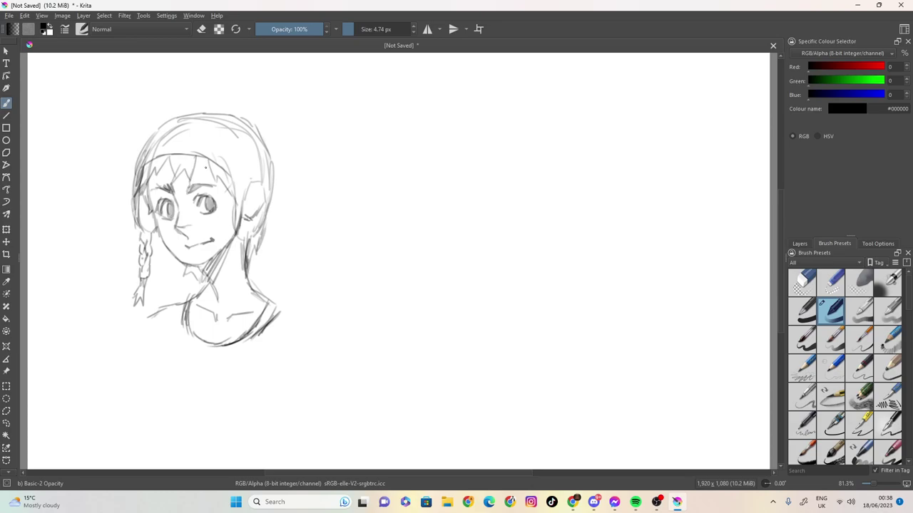
Step: Erase the ear and stray lines inside the cap's right flap with a 10.20 px eraser
{"action": "left_click", "coordinate": [201, 29]}
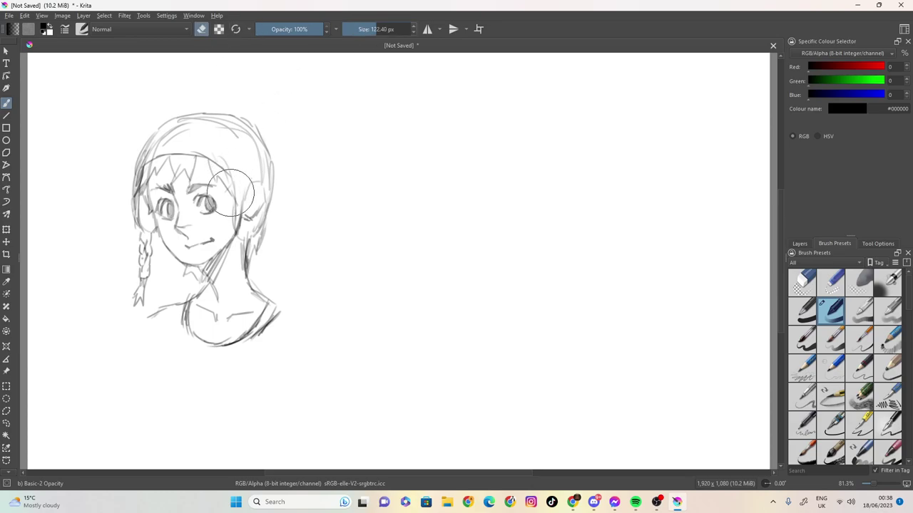
{"action": "left_click_drag", "start_coordinate": [381, 32], "coordinate": [386, 32]}
{"action": "mouse_move", "coordinate": [247, 183]}
{"action": "left_mouse_down"}
{"action": "mouse_move", "coordinate": [238, 230]}
{"action": "mouse_move", "coordinate": [253, 187]}
{"action": "mouse_move", "coordinate": [251, 229]}
{"action": "mouse_move", "coordinate": [259, 199]}
{"action": "mouse_move", "coordinate": [257, 220]}
{"action": "mouse_move", "coordinate": [266, 177]}
{"action": "mouse_move", "coordinate": [247, 194]}
{"action": "mouse_move", "coordinate": [258, 166]}
{"action": "mouse_move", "coordinate": [243, 181]}
{"action": "mouse_move", "coordinate": [226, 130]}
{"action": "mouse_move", "coordinate": [250, 138]}
{"action": "mouse_move", "coordinate": [263, 171]}
{"action": "left_mouse_up"}
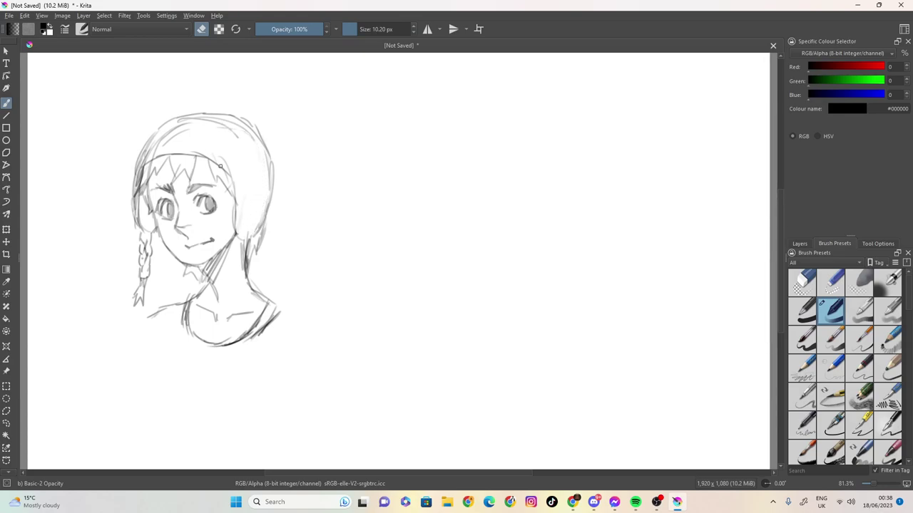
Step: Refine the mouth with visible teeth and hatch the side of the nose using a 4.17 px brush
{"action": "left_click", "coordinate": [347, 31]}
{"action": "left_click_drag", "start_coordinate": [349, 32], "coordinate": [353, 31]}
{"action": "left_click", "coordinate": [201, 29]}
{"action": "left_click_drag", "start_coordinate": [185, 248], "coordinate": [189, 248]}
{"action": "left_click_drag", "start_coordinate": [194, 249], "coordinate": [210, 242]}
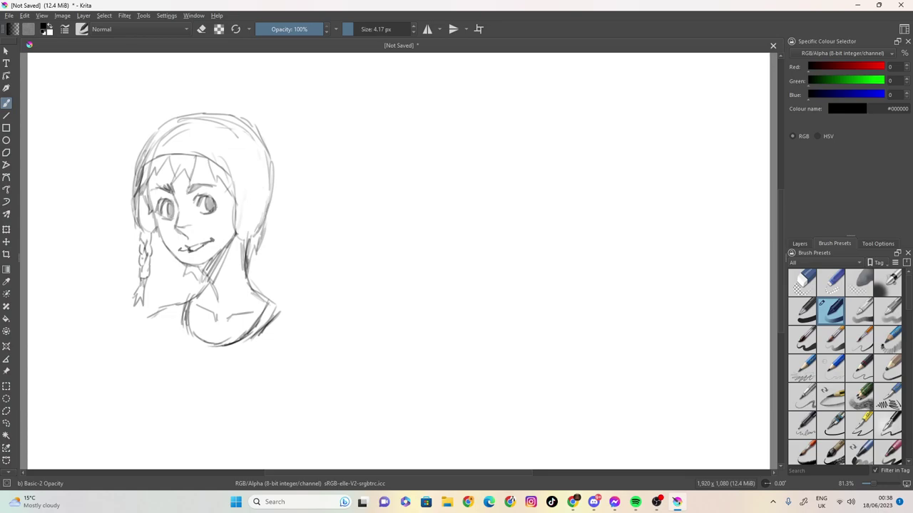
{"action": "left_click_drag", "start_coordinate": [196, 250], "coordinate": [205, 244]}
{"action": "mouse_move", "coordinate": [179, 249]}
{"action": "left_mouse_down"}
{"action": "mouse_move", "coordinate": [188, 247]}
{"action": "mouse_move", "coordinate": [184, 238]}
{"action": "left_mouse_up"}
Step: Strengthen the cap's right contour and draw a second braid with a tied end below the right flap
{"action": "mouse_move", "coordinate": [253, 140]}
{"action": "left_mouse_down"}
{"action": "mouse_move", "coordinate": [265, 154]}
{"action": "mouse_move", "coordinate": [271, 207]}
{"action": "mouse_move", "coordinate": [269, 222]}
{"action": "mouse_move", "coordinate": [237, 242]}
{"action": "mouse_move", "coordinate": [242, 258]}
{"action": "left_mouse_up"}
{"action": "mouse_move", "coordinate": [246, 249]}
{"action": "left_mouse_down"}
{"action": "mouse_move", "coordinate": [235, 280]}
{"action": "mouse_move", "coordinate": [236, 266]}
{"action": "mouse_move", "coordinate": [236, 301]}
{"action": "mouse_move", "coordinate": [240, 280]}
{"action": "left_mouse_up"}
{"action": "left_click_drag", "start_coordinate": [243, 268], "coordinate": [240, 273]}
{"action": "left_click_drag", "start_coordinate": [246, 263], "coordinate": [236, 300]}
{"action": "mouse_move", "coordinate": [242, 288]}
{"action": "left_mouse_down"}
{"action": "mouse_move", "coordinate": [230, 312]}
{"action": "mouse_move", "coordinate": [239, 315]}
{"action": "left_mouse_up"}
{"action": "left_click_drag", "start_coordinate": [243, 290], "coordinate": [241, 313]}
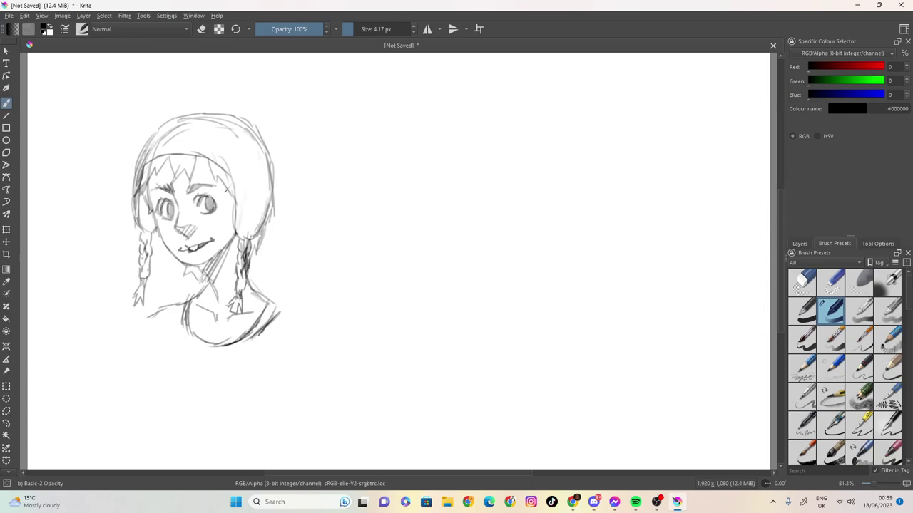
Step: Add hair strands at the right temple, shade inside the left flap and darken the neck shadow
{"action": "mouse_move", "coordinate": [226, 191]}
{"action": "left_mouse_down"}
{"action": "mouse_move", "coordinate": [233, 225]}
{"action": "mouse_move", "coordinate": [237, 184]}
{"action": "left_mouse_up"}
{"action": "left_click_drag", "start_coordinate": [142, 224], "coordinate": [148, 199]}
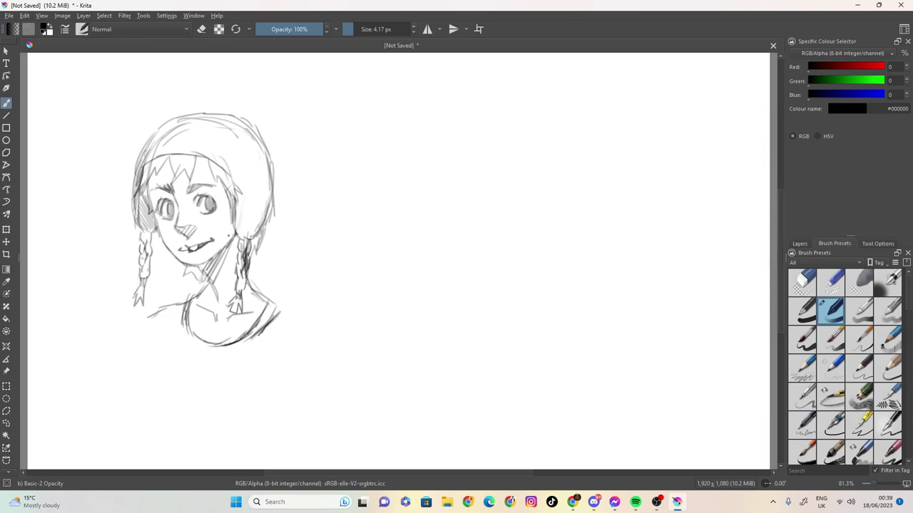
{"action": "mouse_move", "coordinate": [227, 239]}
{"action": "left_mouse_down"}
{"action": "mouse_move", "coordinate": [221, 251]}
{"action": "mouse_move", "coordinate": [232, 218]}
{"action": "mouse_move", "coordinate": [225, 249]}
{"action": "mouse_move", "coordinate": [235, 265]}
{"action": "mouse_move", "coordinate": [211, 281]}
{"action": "mouse_move", "coordinate": [204, 275]}
{"action": "mouse_move", "coordinate": [221, 308]}
{"action": "left_mouse_up"}
{"action": "mouse_move", "coordinate": [212, 260]}
{"action": "left_mouse_down"}
{"action": "mouse_move", "coordinate": [207, 276]}
{"action": "mouse_move", "coordinate": [200, 273]}
{"action": "left_mouse_up"}
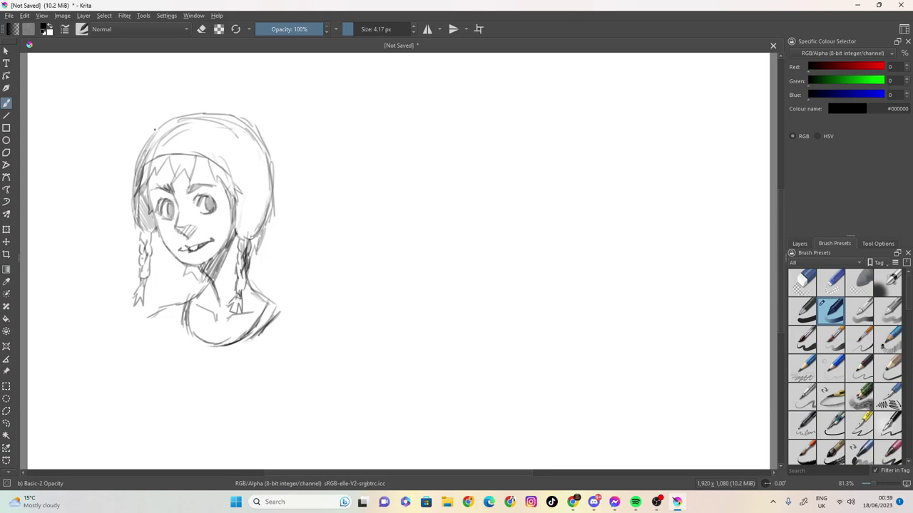
Step: Close the document, saving the drawing as "casper 2", and exit the program
{"action": "left_click", "coordinate": [24, 15]}
{"action": "left_click", "coordinate": [497, 158]}
{"action": "left_click", "coordinate": [773, 46]}
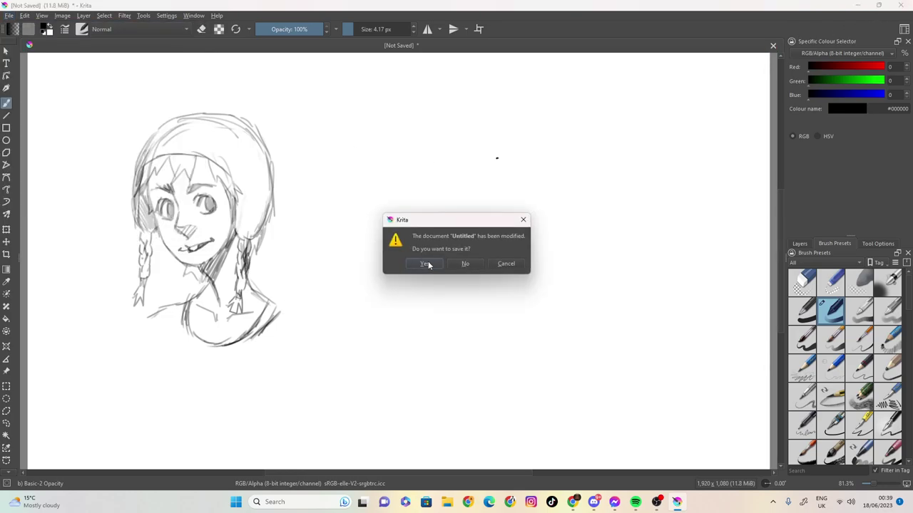
{"action": "left_click", "coordinate": [429, 261]}
{"action": "type", "text": "ca"}
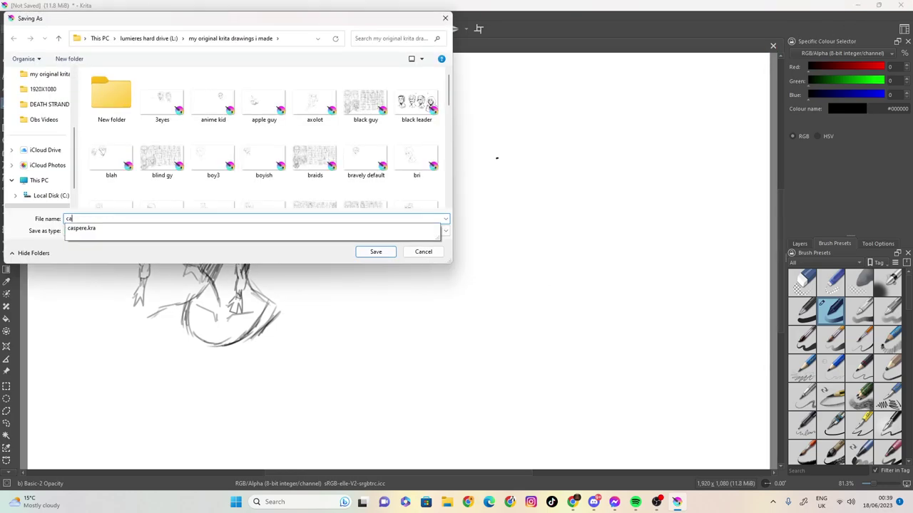
{"action": "type", "text": "sper 2"}
{"action": "key", "text": "Return"}
{"action": "left_click", "coordinate": [901, 5]}
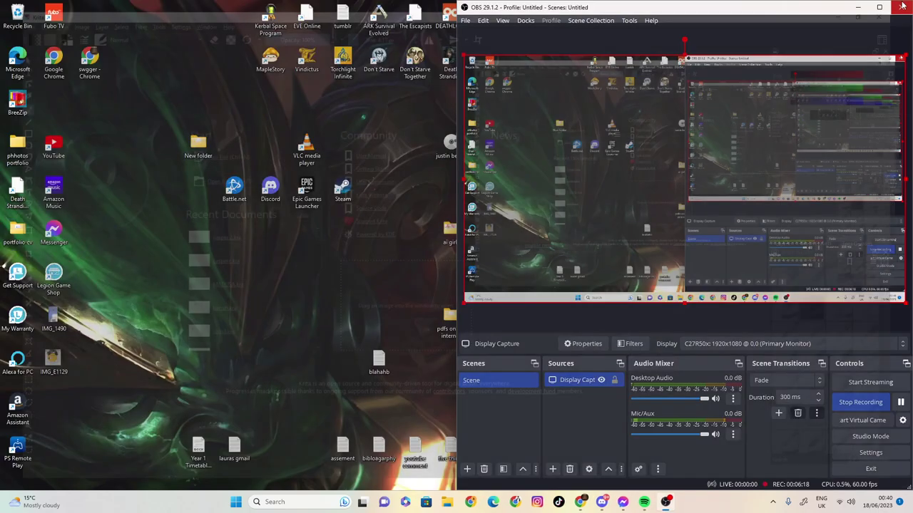